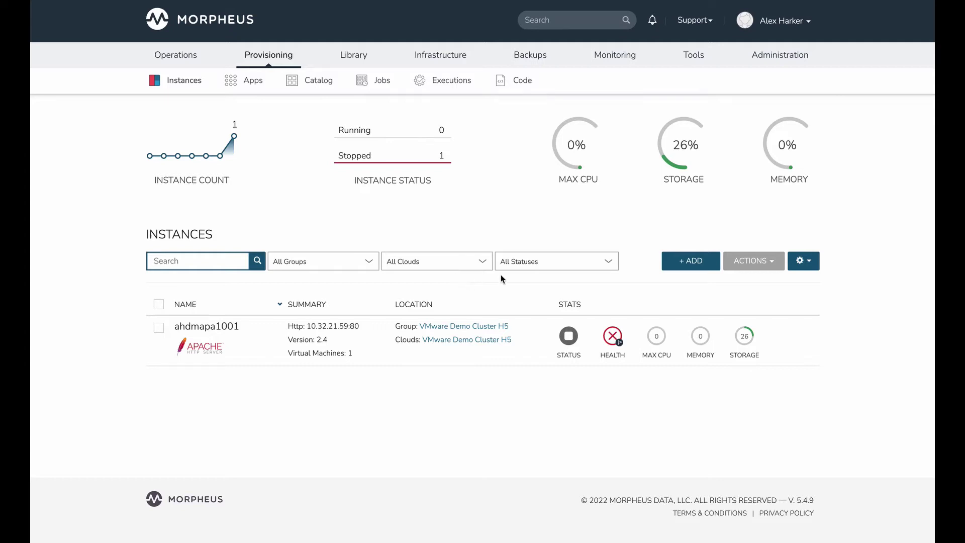
# - Open the Subtenant Admin role and search 'move' to locate Infrastructure: Move Servers, set to Full
pyautogui.moveTo(787, 66)
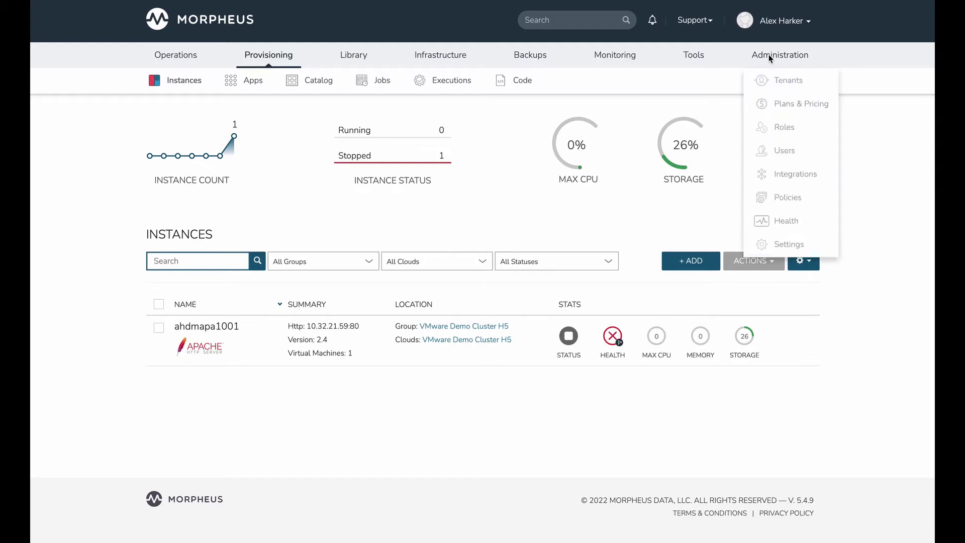
pyautogui.click(783, 129)
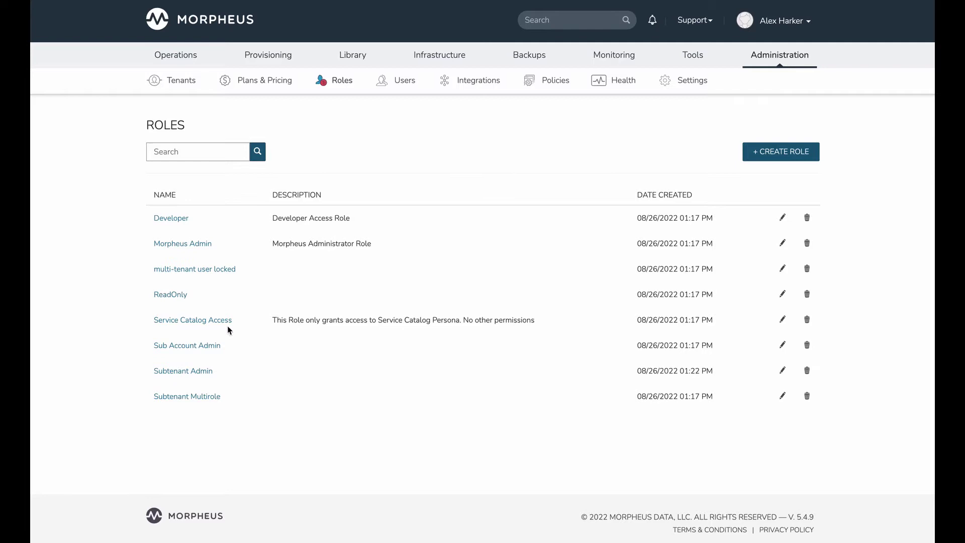
pyautogui.click(181, 372)
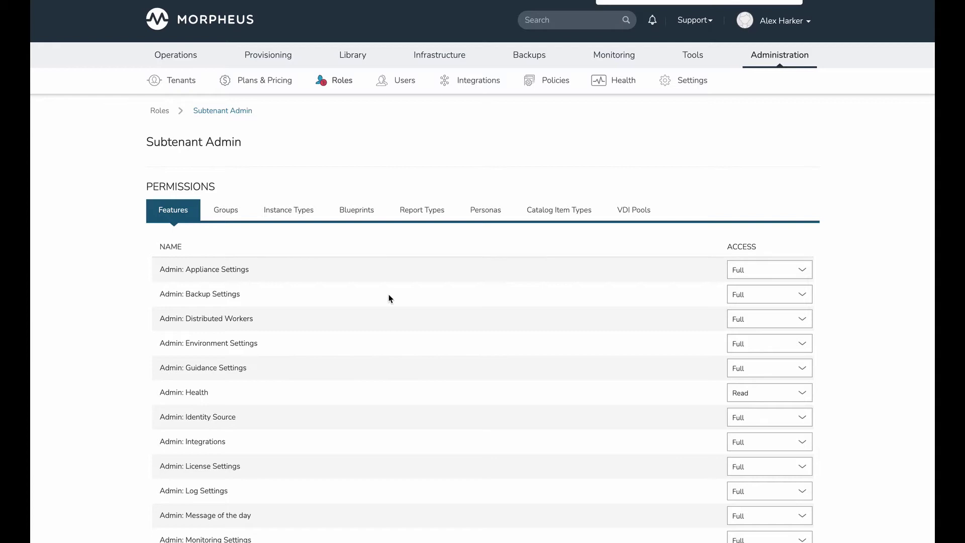
pyautogui.write('move')
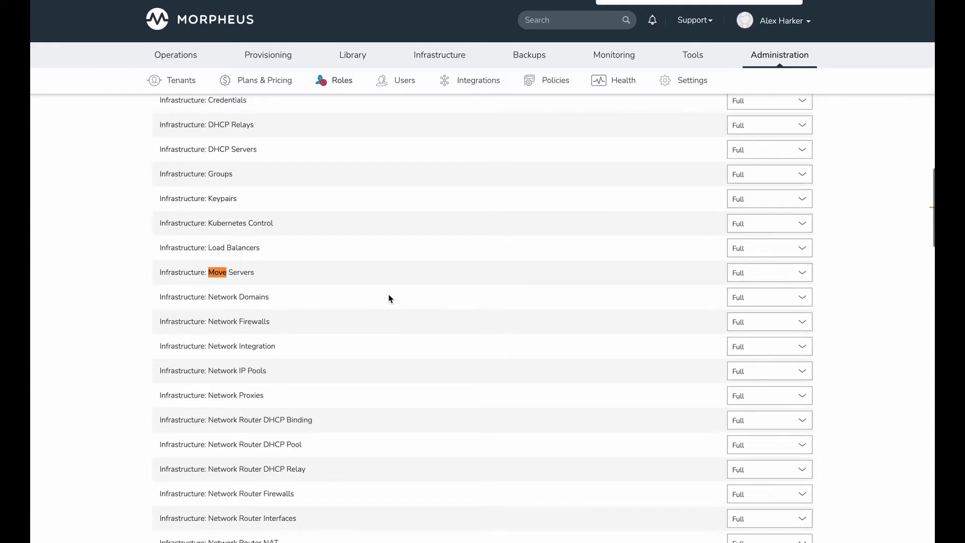
pyautogui.moveTo(586, 45)
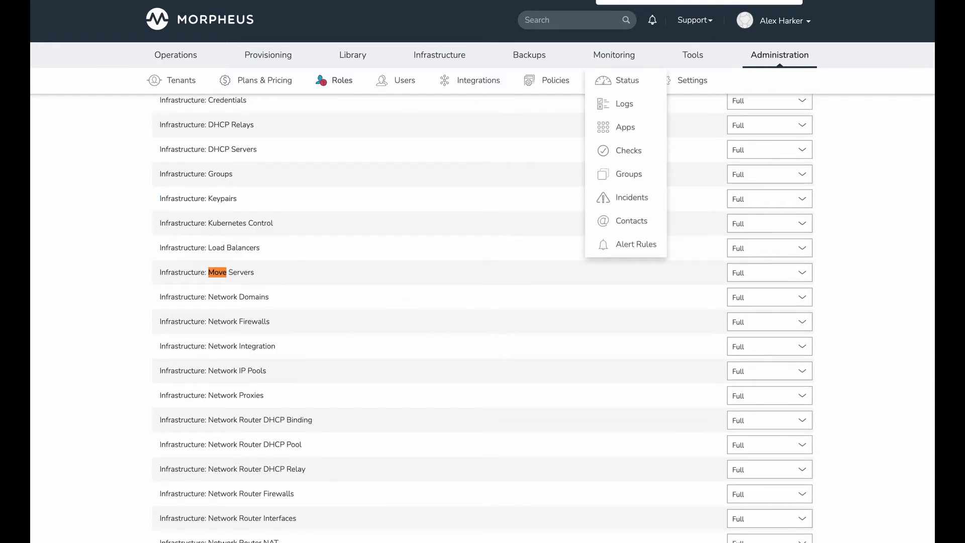
pyautogui.press('Escape')
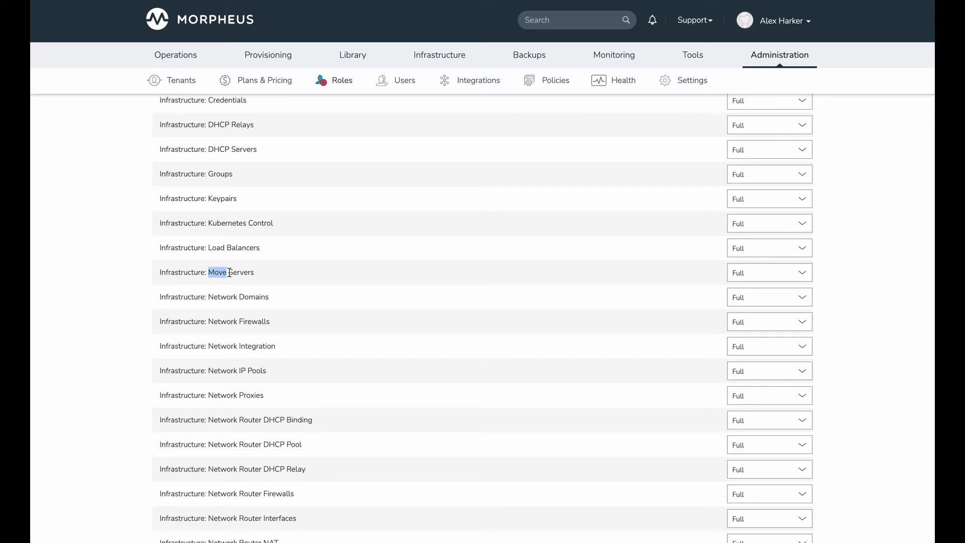
pyautogui.click(259, 275)
pyautogui.moveTo(160, 275); pyautogui.dragTo(310, 278)
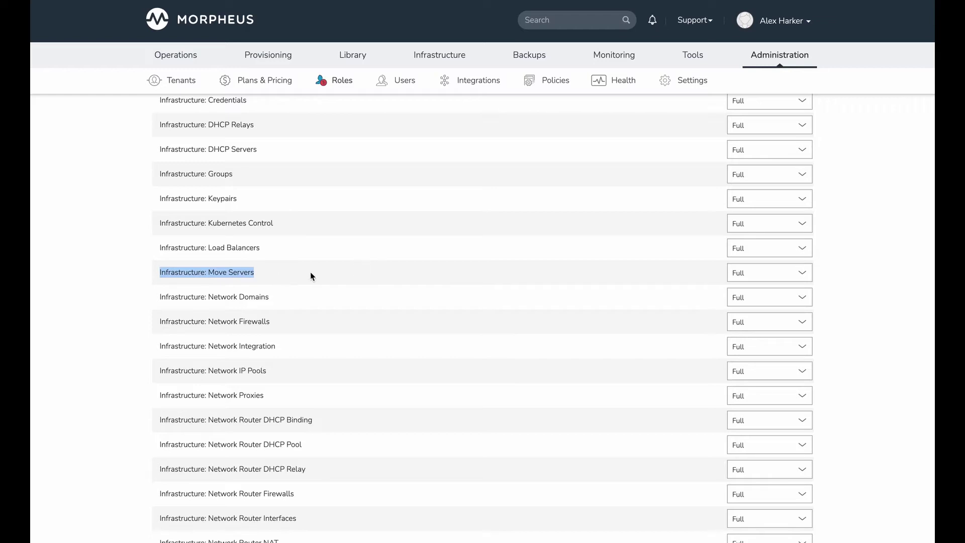
pyautogui.click(761, 275)
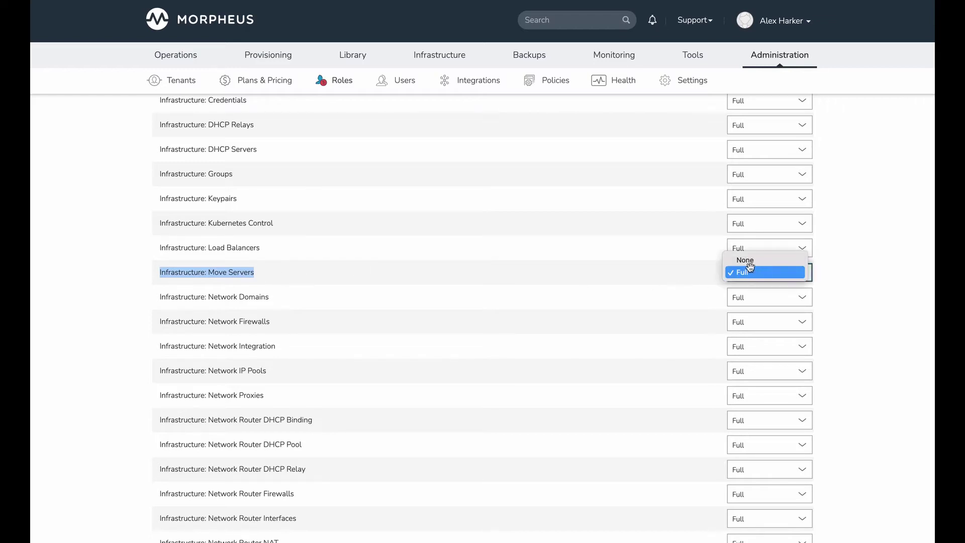
pyautogui.click(749, 261)
pyautogui.click(658, 272)
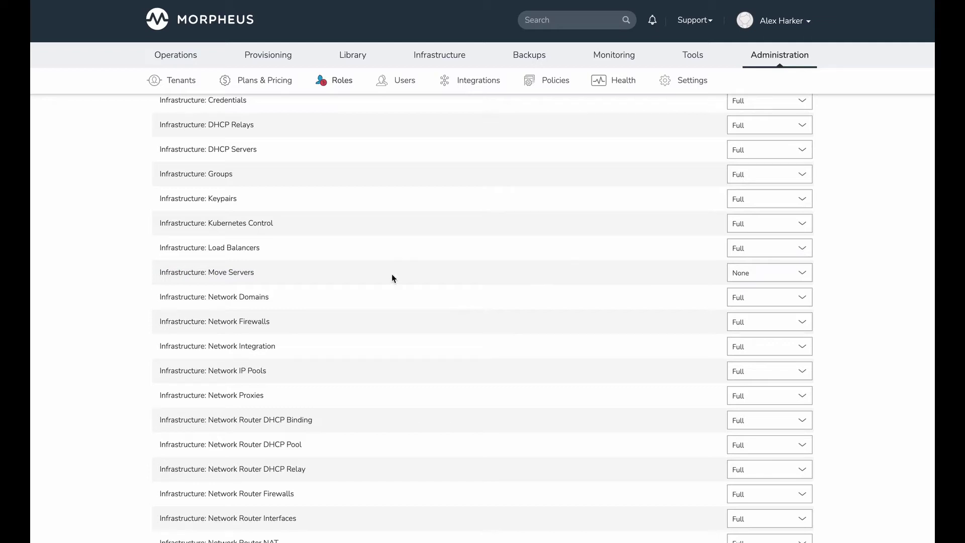
pyautogui.click(739, 278)
pyautogui.click(743, 284)
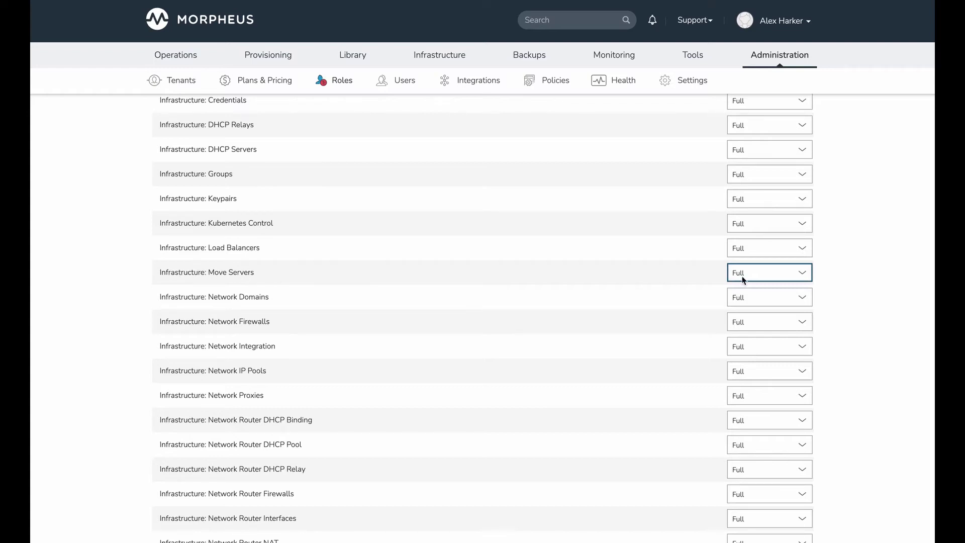
pyautogui.click(655, 277)
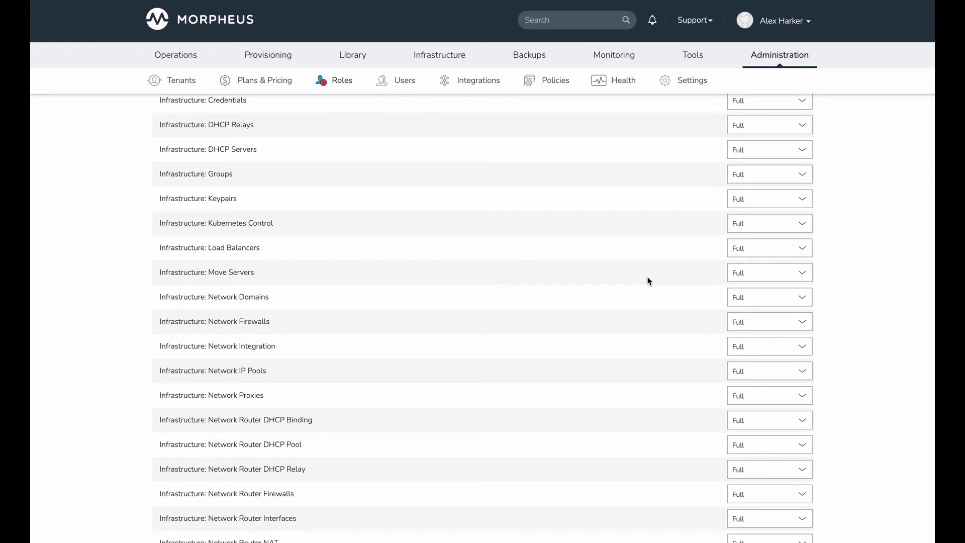
# - Go to Provisioning > Instances to see the stopped ahdmapa1001 instance
pyautogui.moveTo(278, 59)
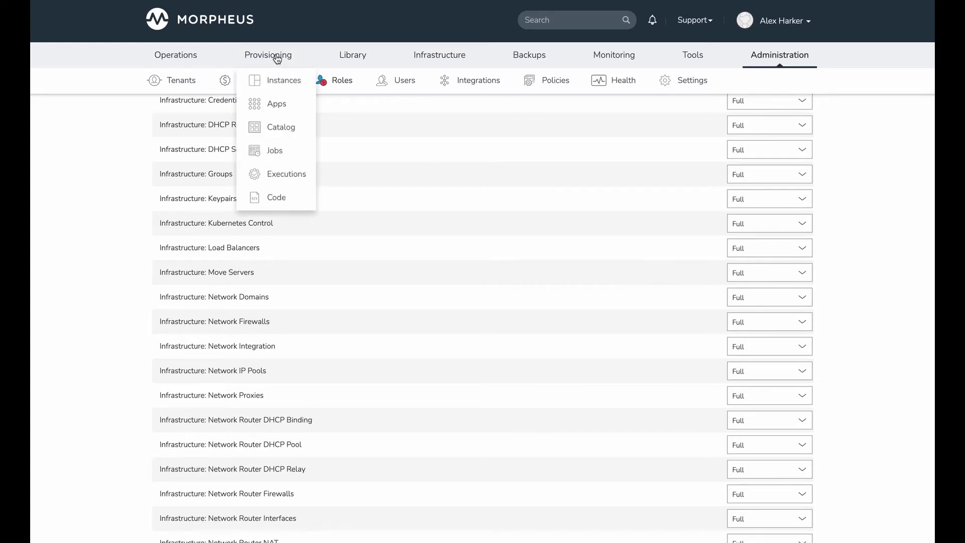
pyautogui.click(280, 86)
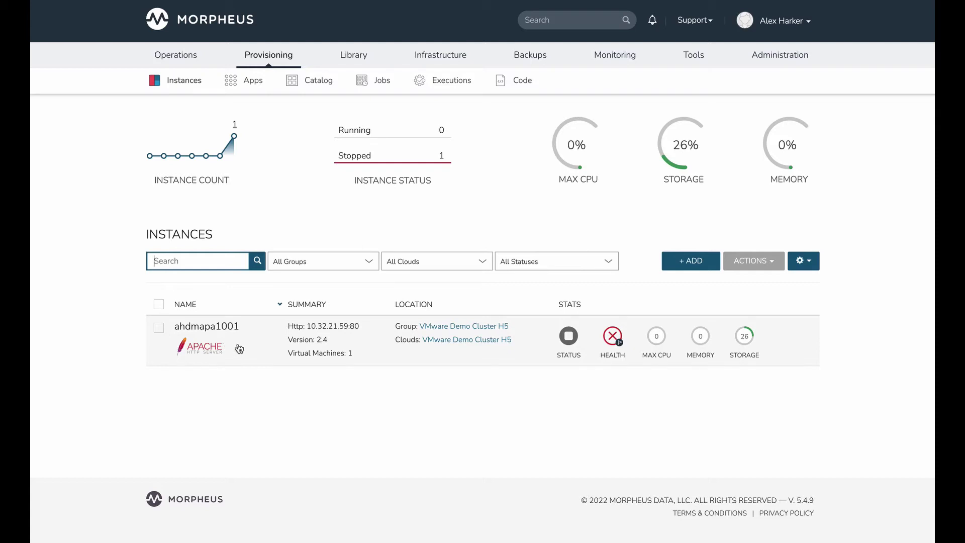
pyautogui.click(238, 347)
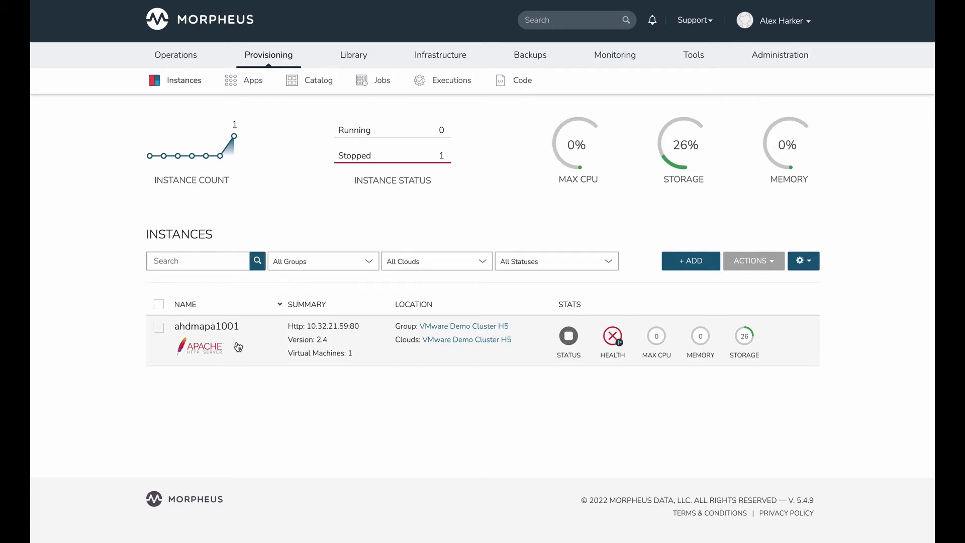
pyautogui.scroll(-1, 249, 346)
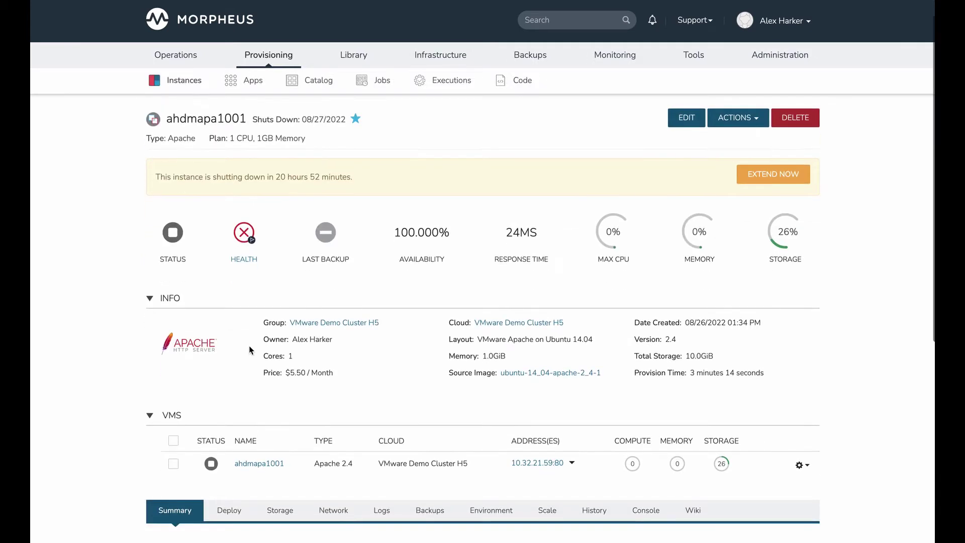
pyautogui.click(256, 464)
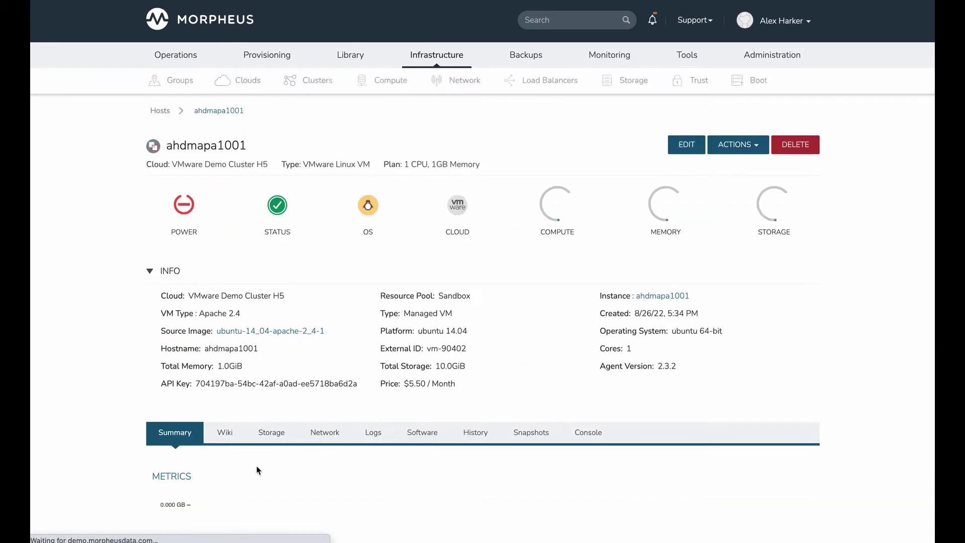
pyautogui.scroll(-2, 444, 290)
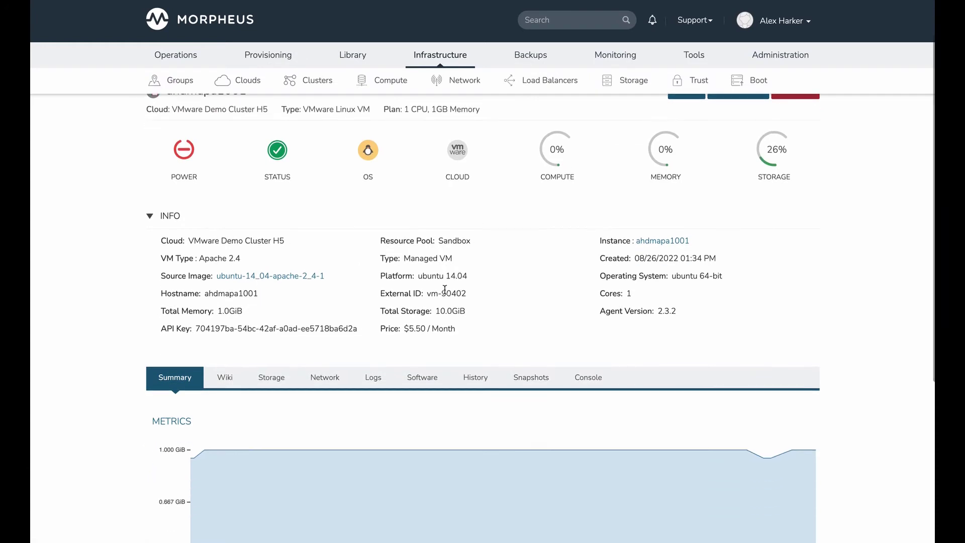
pyautogui.scroll(2, 472, 291)
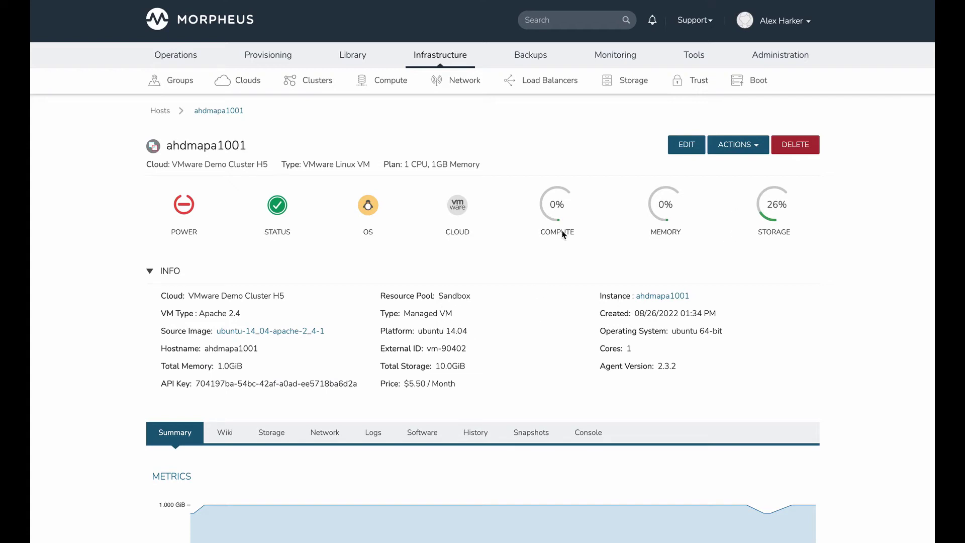
# - Choose Change Cloud from the host's ACTIONS menu to open the Move Host dialog
pyautogui.click(732, 146)
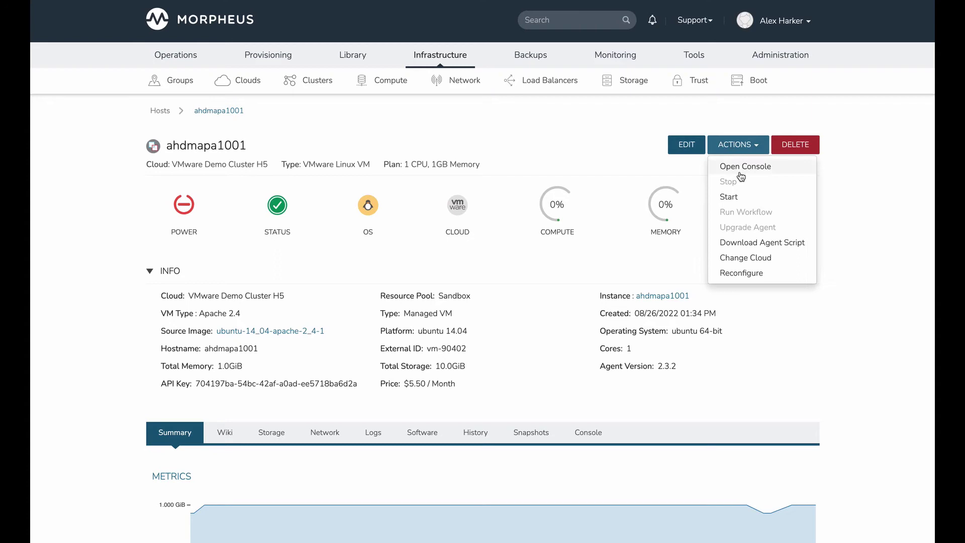
pyautogui.click(741, 257)
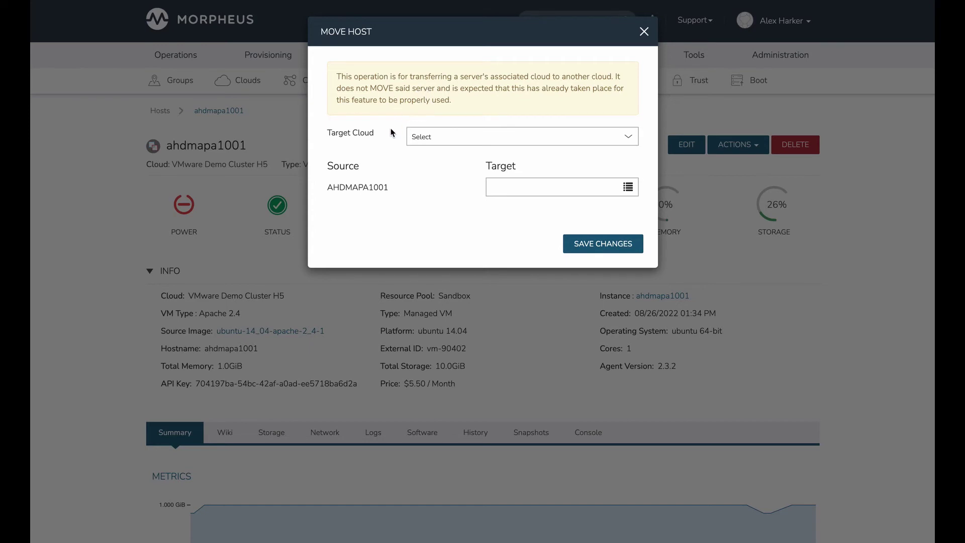
# - Select vCenter VDC 2 as the target cloud for the move
pyautogui.click(427, 137)
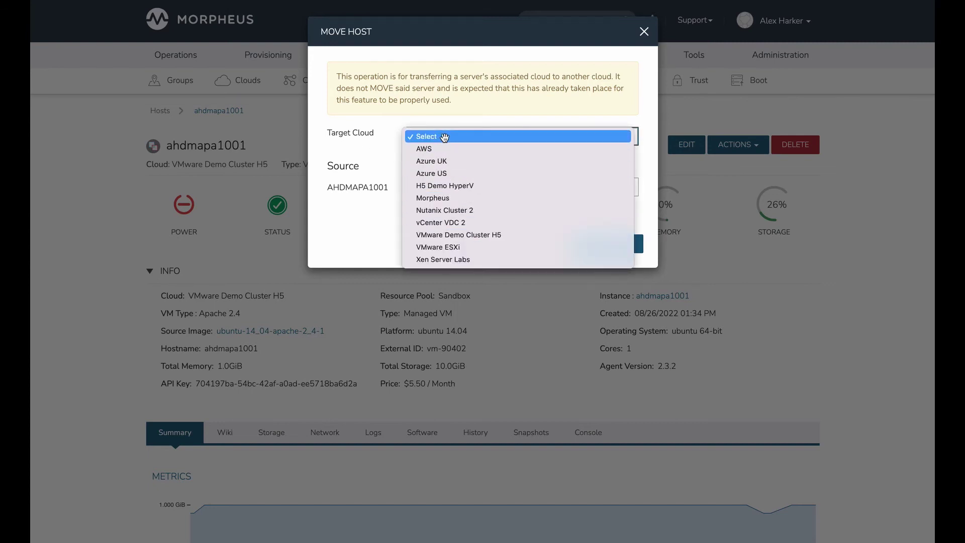
pyautogui.click(443, 223)
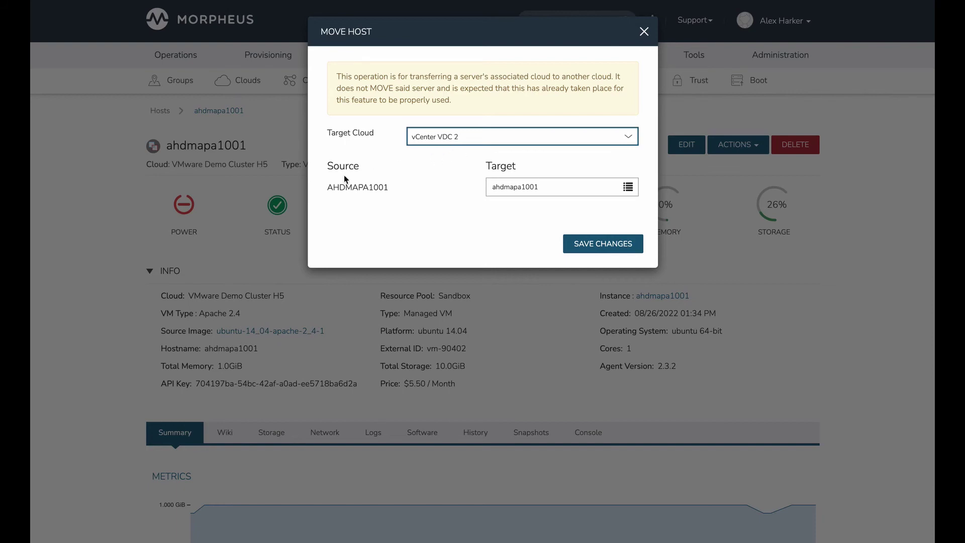
# - Replace the target server ahdmapa1001 with ah-apache by filtering the list on 'ah'
pyautogui.moveTo(327, 187); pyautogui.dragTo(375, 194)
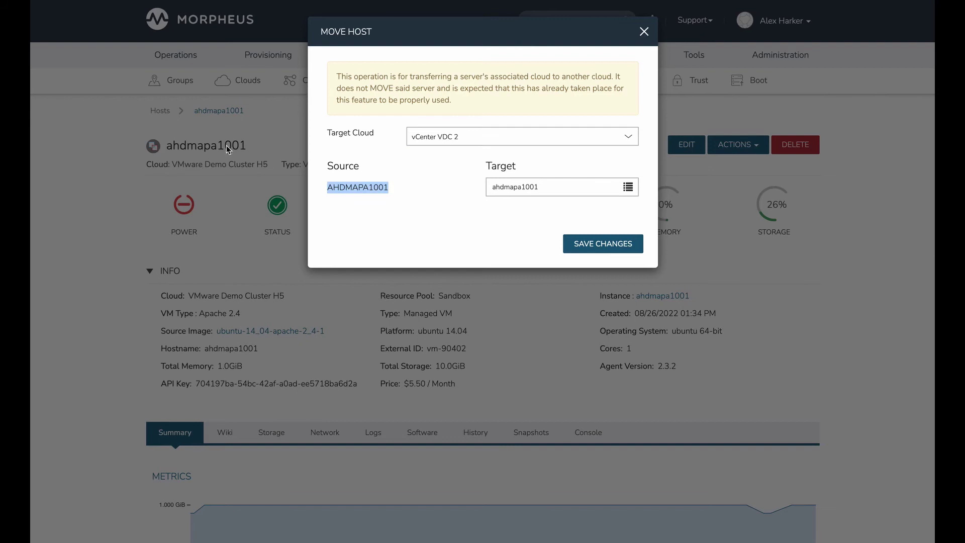
pyautogui.click(627, 191)
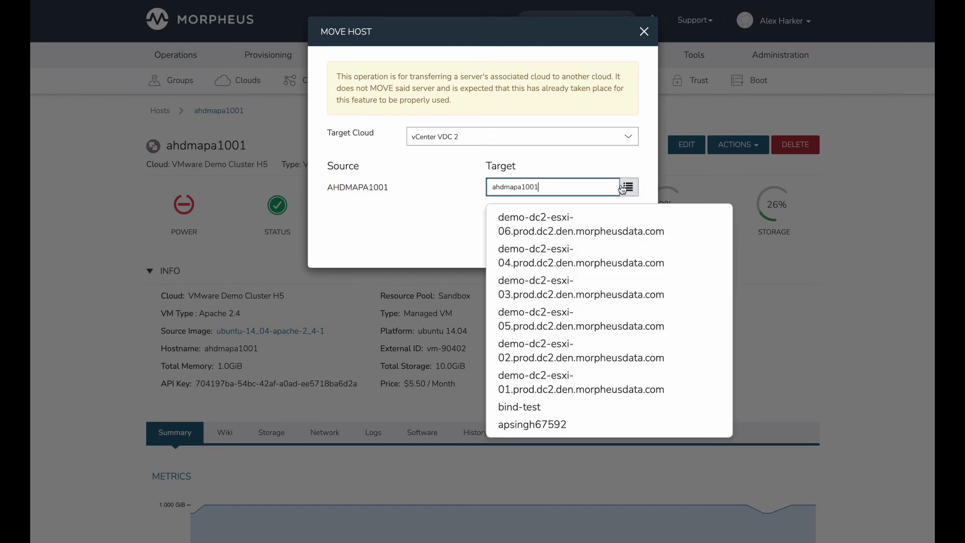
pyautogui.scroll(-5, 586, 249)
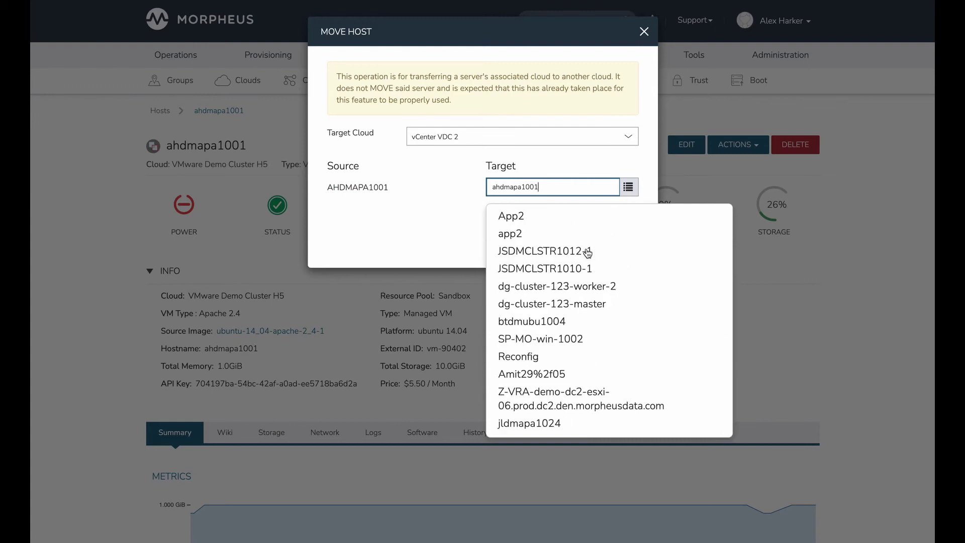
pyautogui.doubleClick(526, 187)
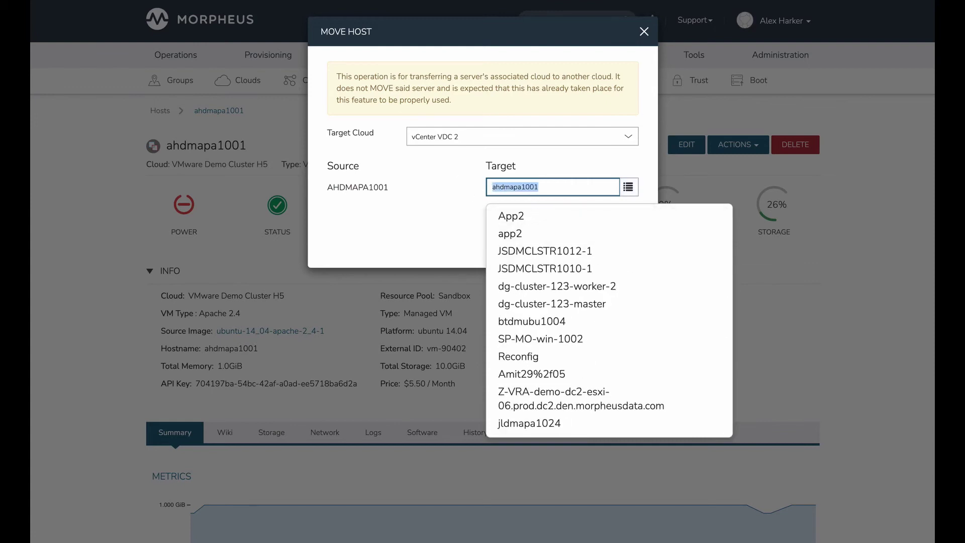
pyautogui.write('ah')
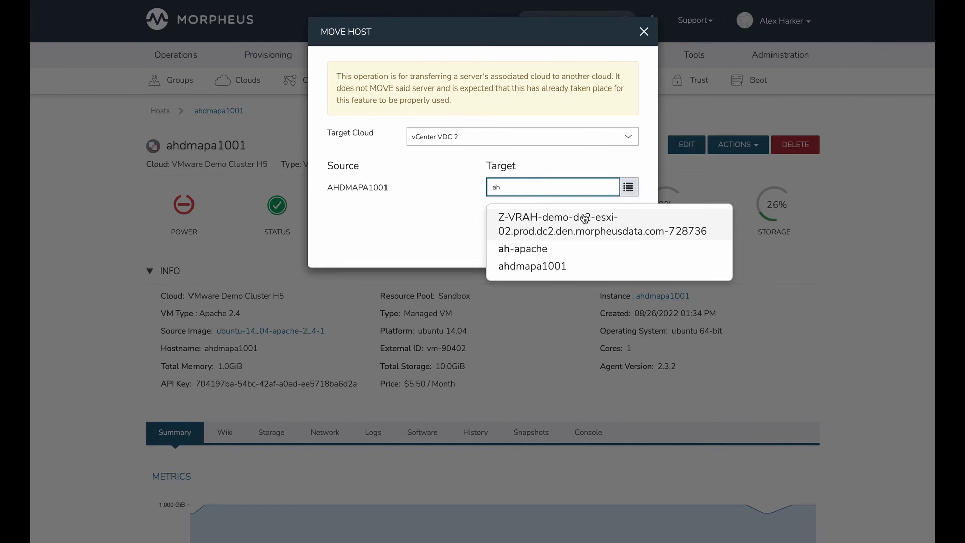
pyautogui.click(537, 250)
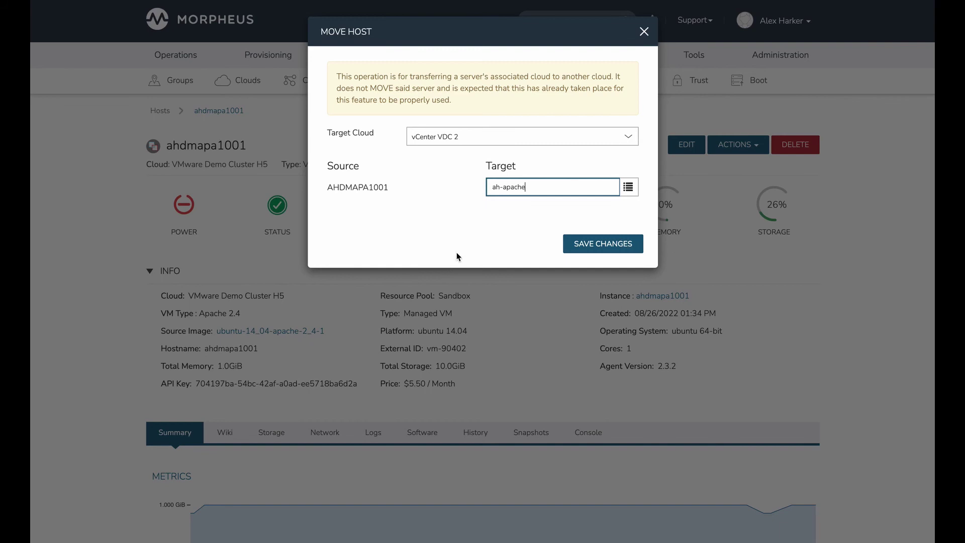
# - Save the Move Host changes to merge ahdmapa1001 into ah-apache in vCenter VDC 2
pyautogui.click(594, 246)
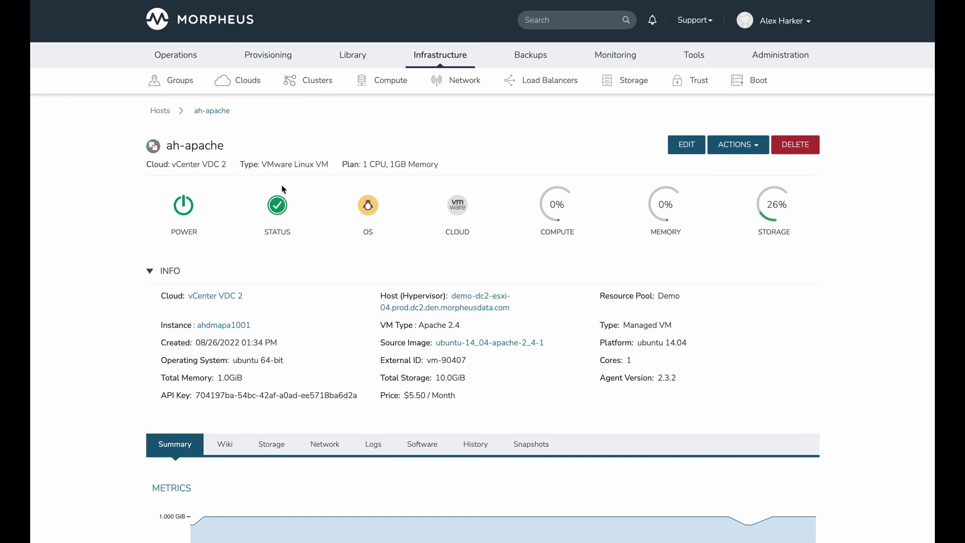
# - Filter Infrastructure > Compute Virtual Machines by 'ah' to find ah-apache in vCenter VDC 2
pyautogui.moveTo(440, 56)
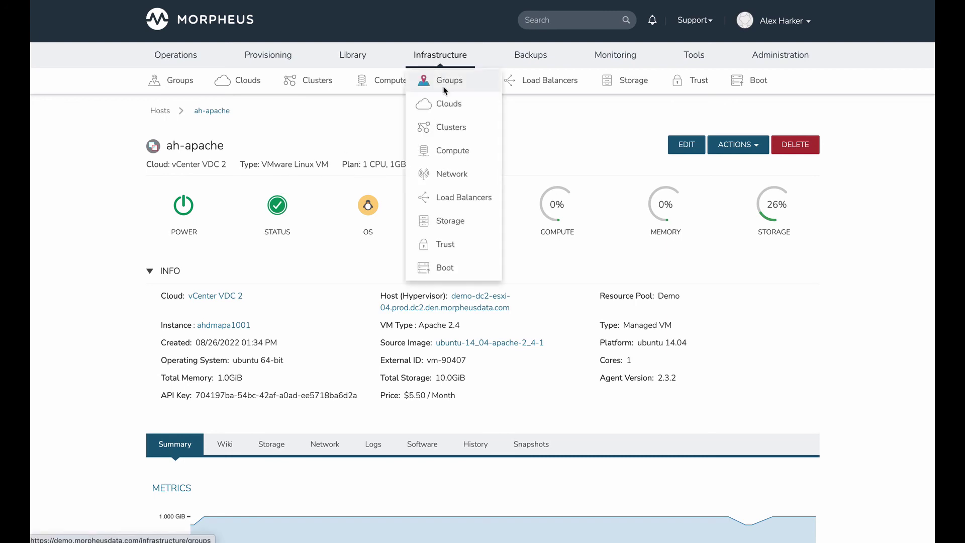
pyautogui.click(449, 150)
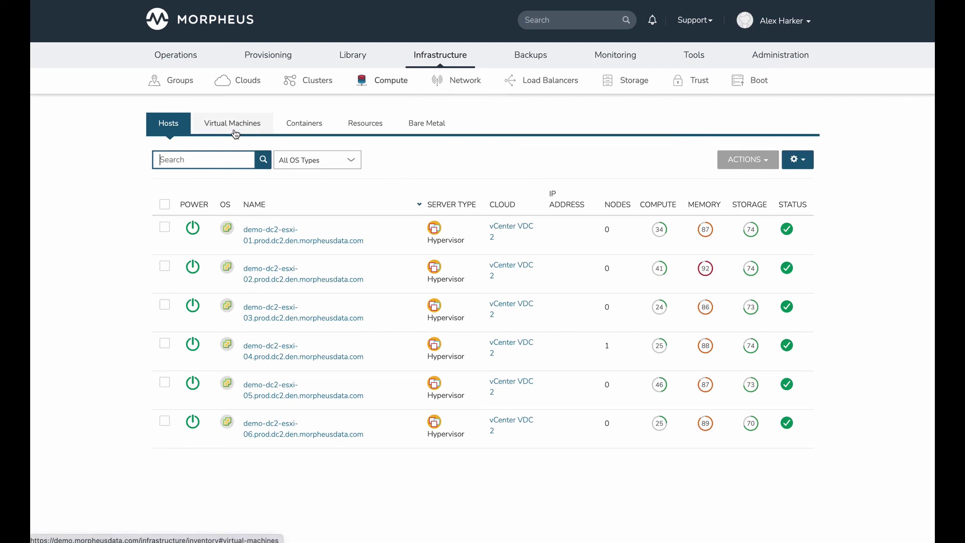
pyautogui.click(254, 130)
pyautogui.click(210, 164)
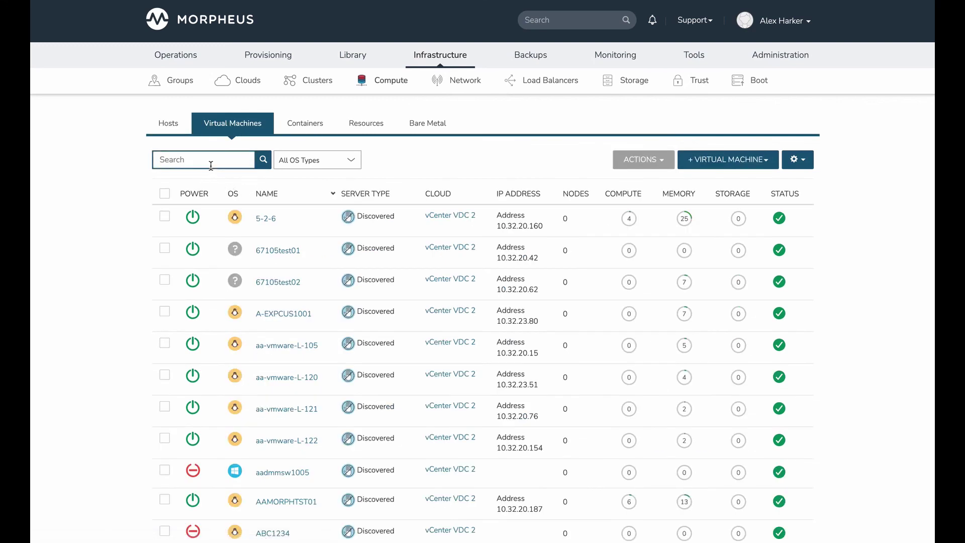
pyautogui.write('ah')
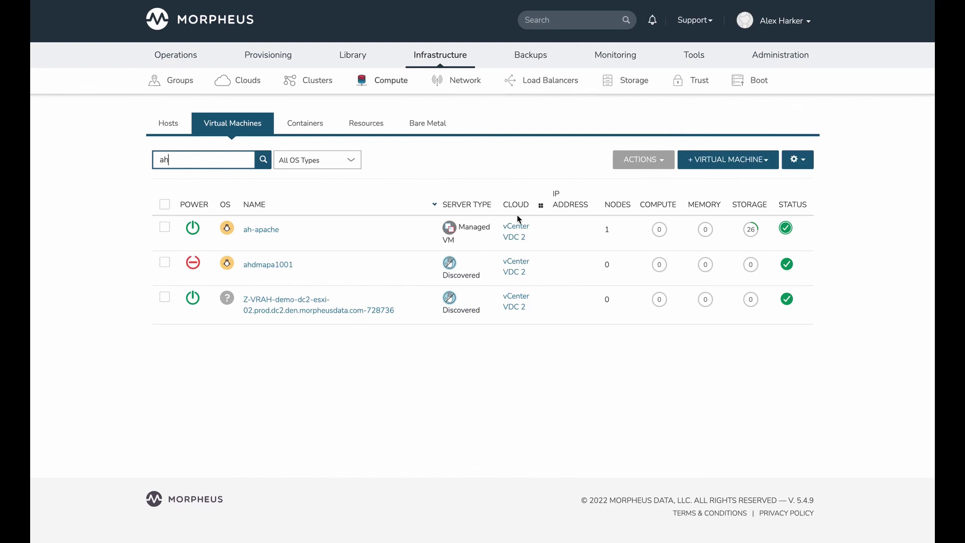
pyautogui.moveTo(171, 160); pyautogui.dragTo(146, 159)
# - Open the ah-apache entry to view its host details
pyautogui.click(264, 230)
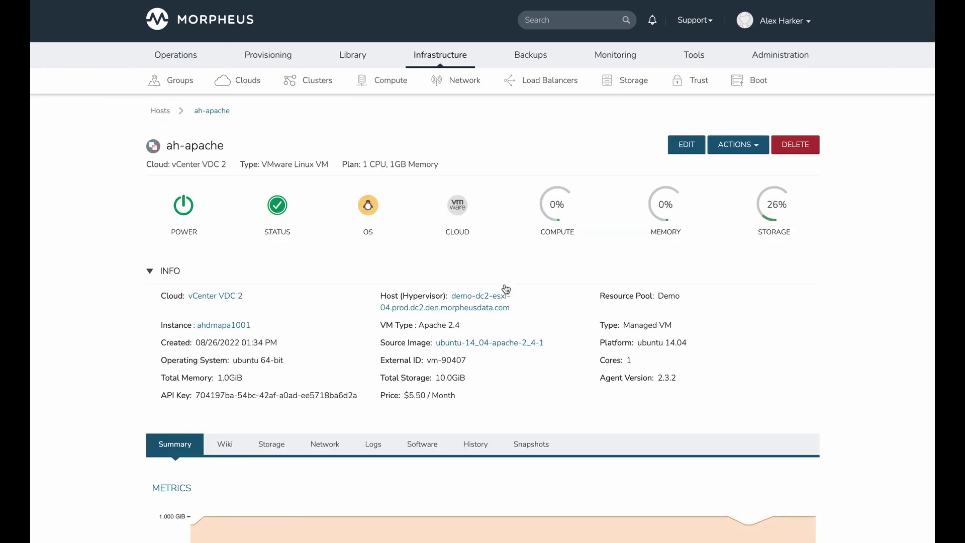